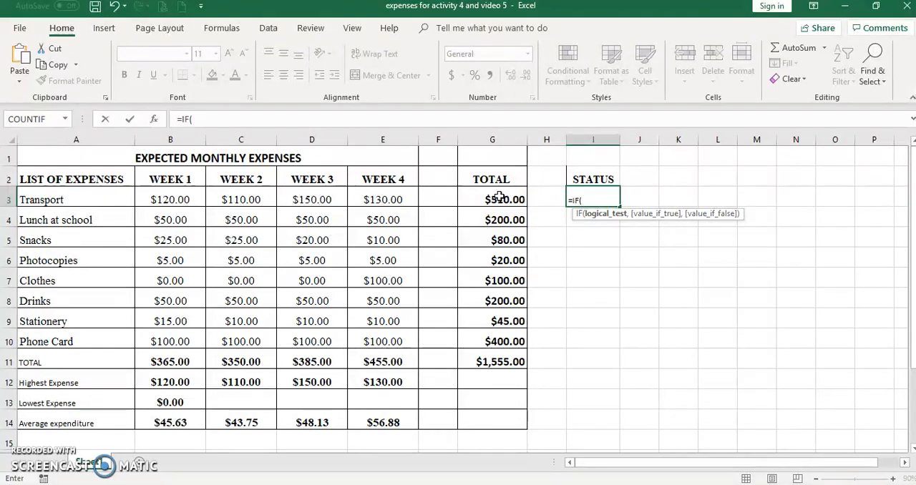
Step: Complete the IF formula in I3 to show "Over budget" when G3>500 and "On target" otherwise
click(500, 200)
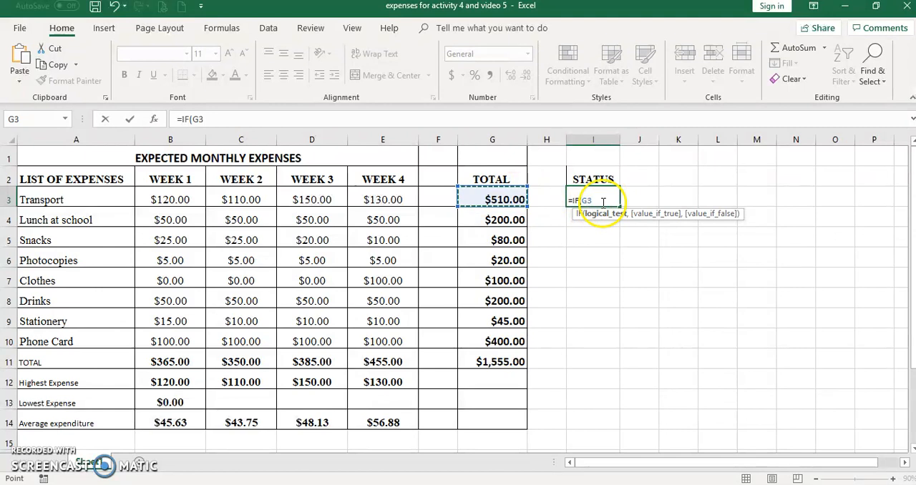
text(>)
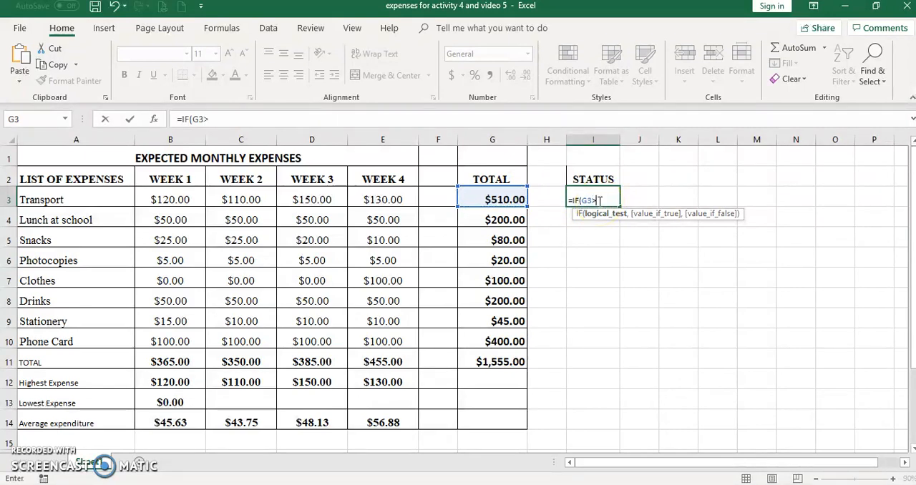
text(500,)
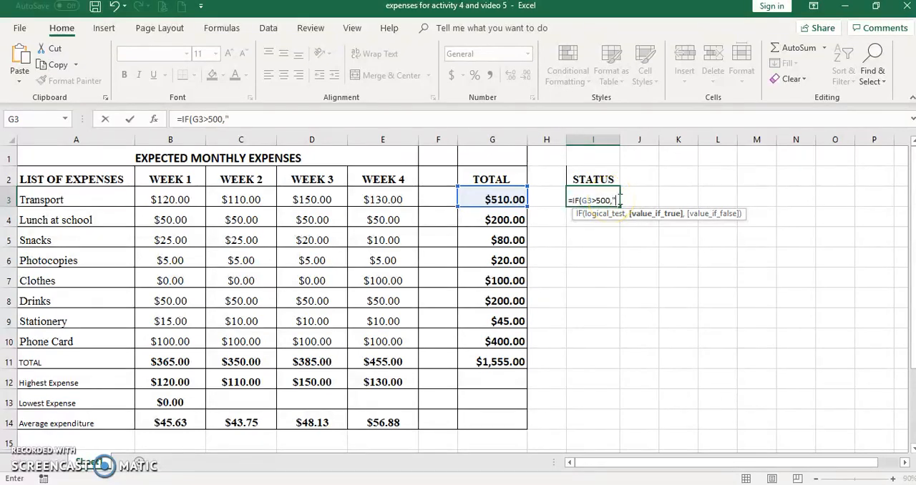
text(Over budget)
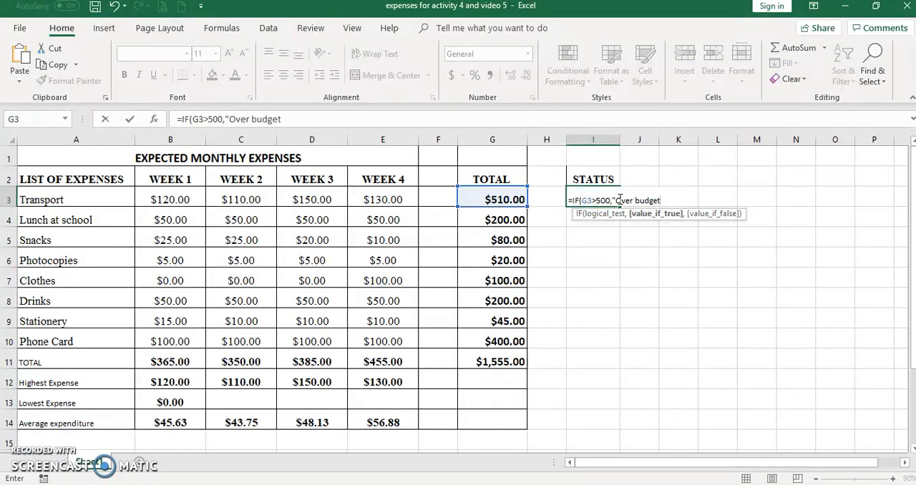
text(","On)
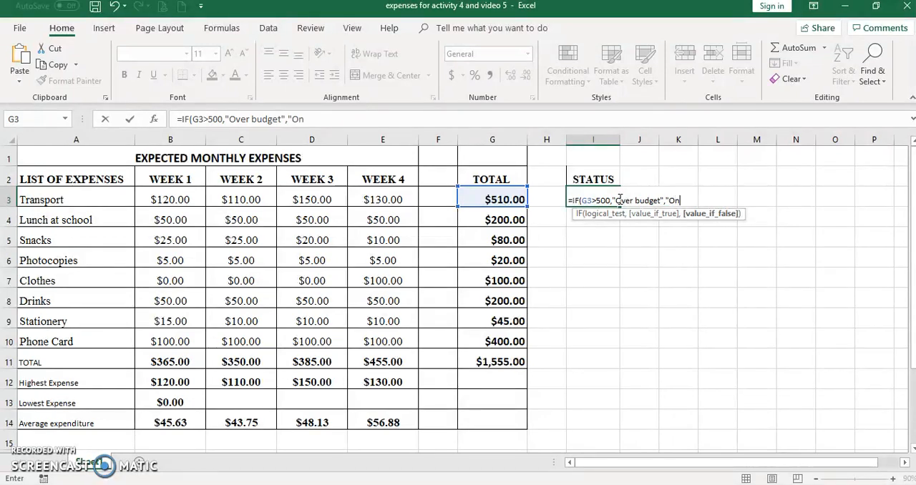
text( target"))
key(Return)
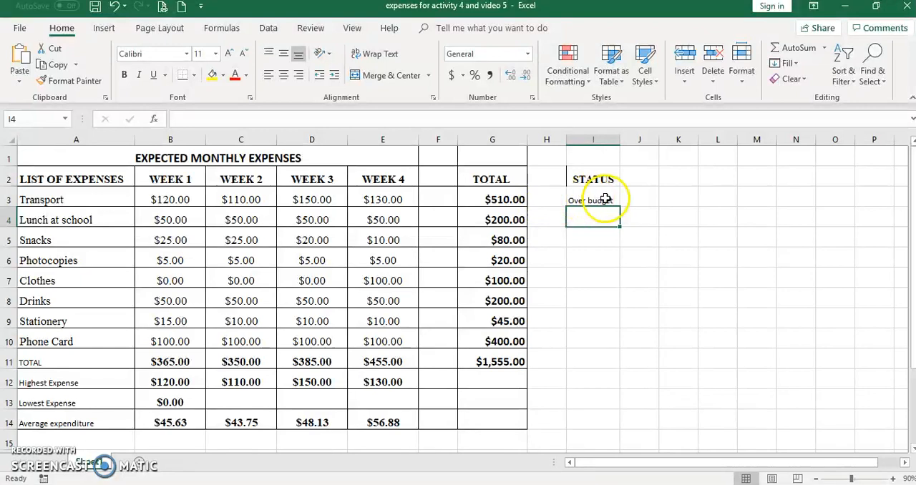
Step: Copy the status formula from I3 down to I10 and check it against the totals
click(605, 200)
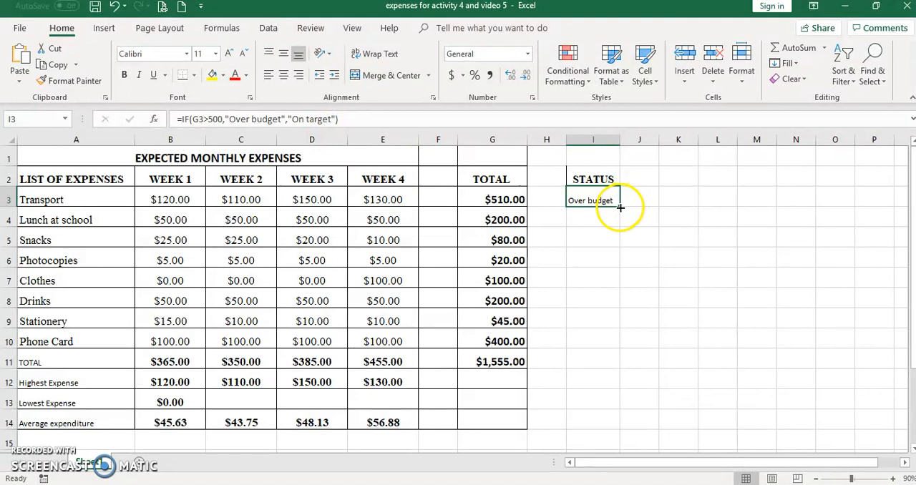
drag(617, 252, 613, 342)
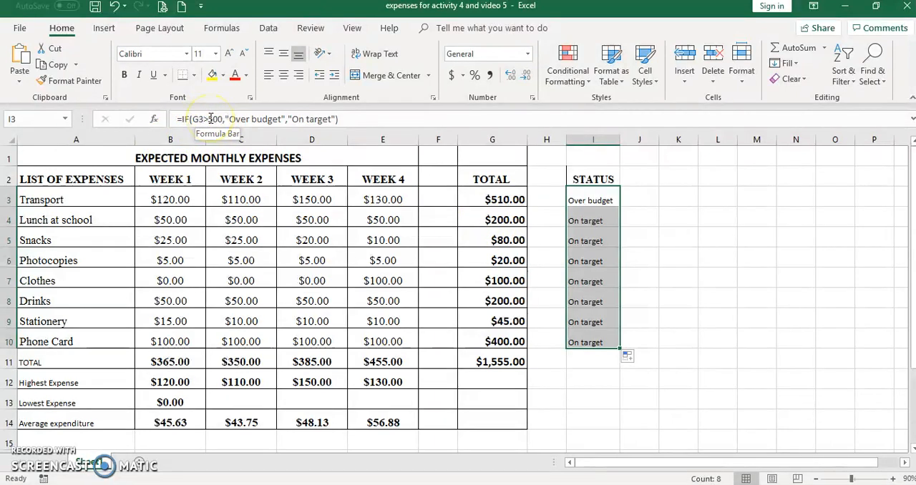
click(504, 226)
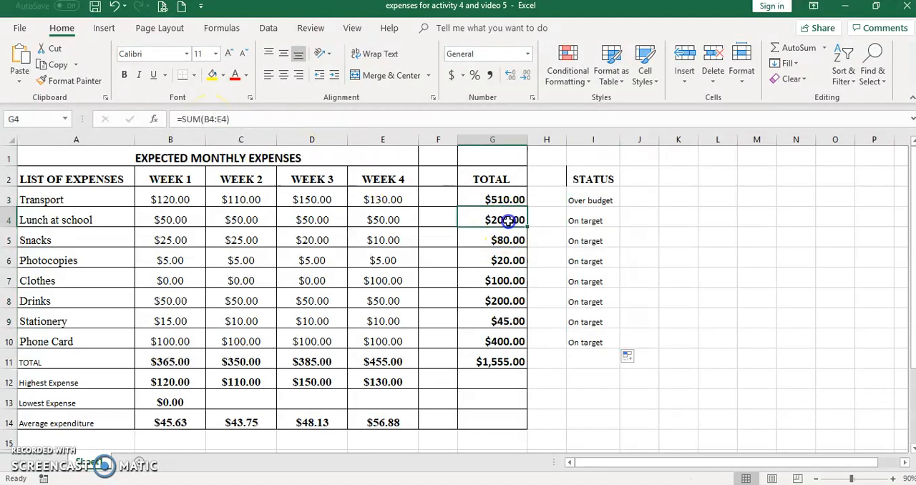
click(579, 220)
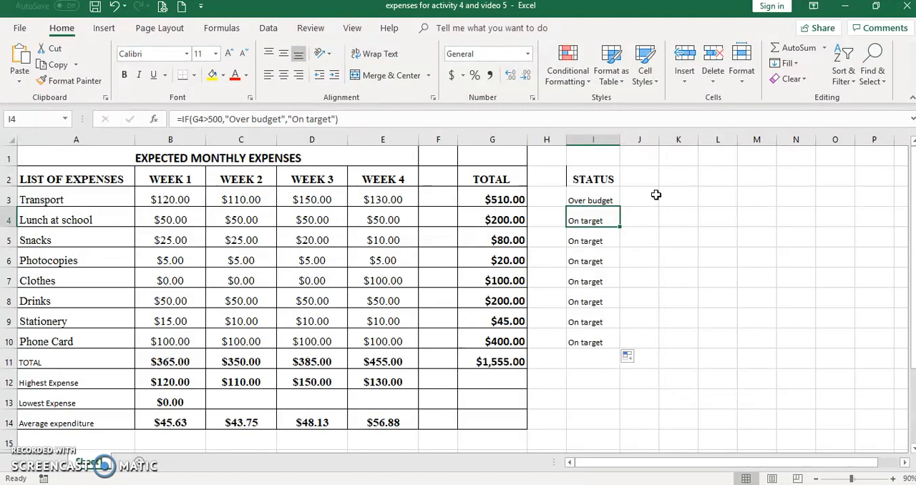
click(507, 343)
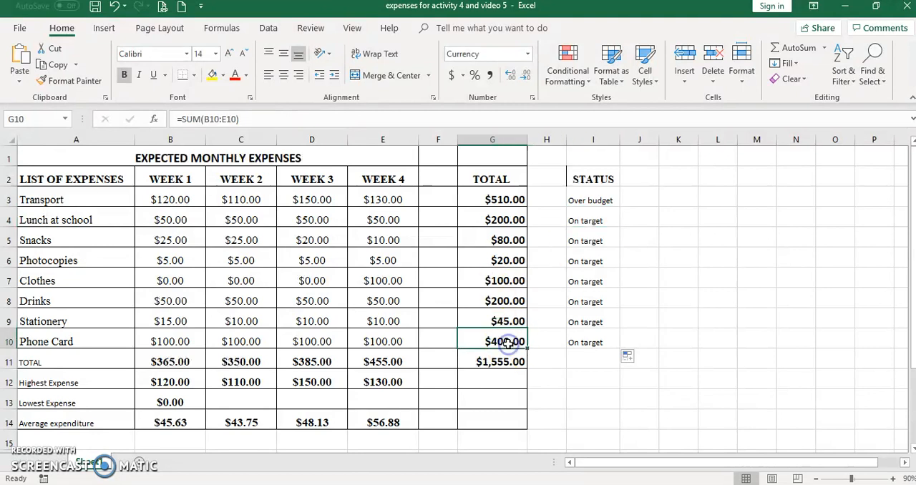
Step: Start an IF formula in K10 with the logical test G10<500
click(678, 344)
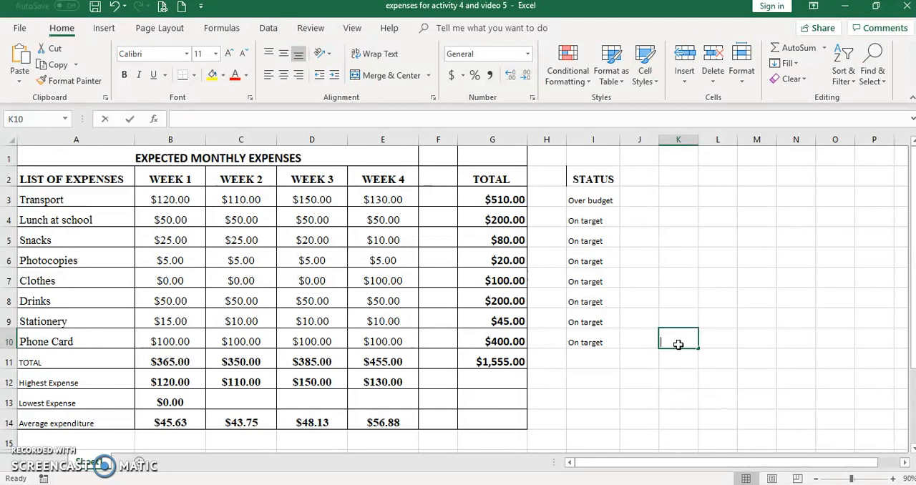
text(=if)
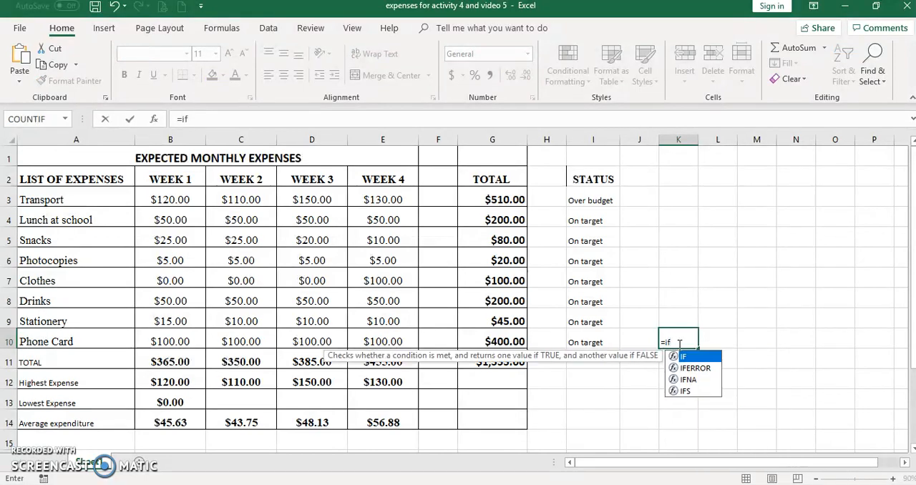
text(()
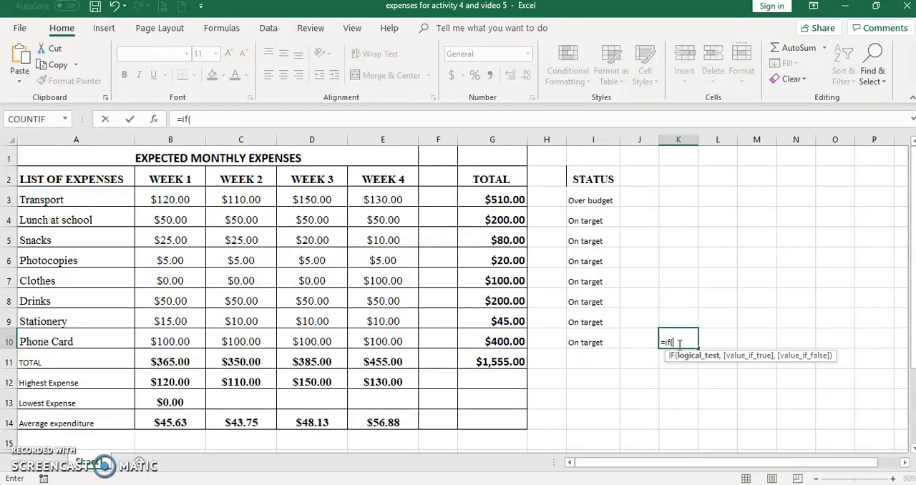
click(501, 342)
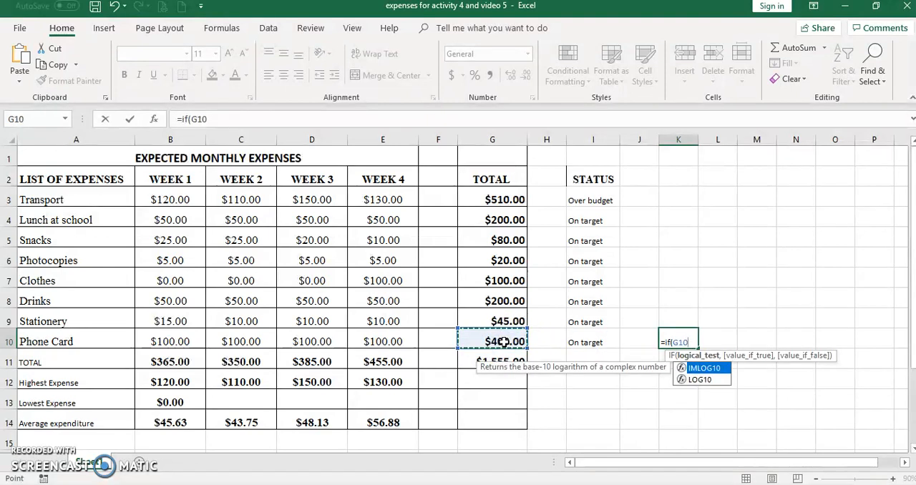
text(<)
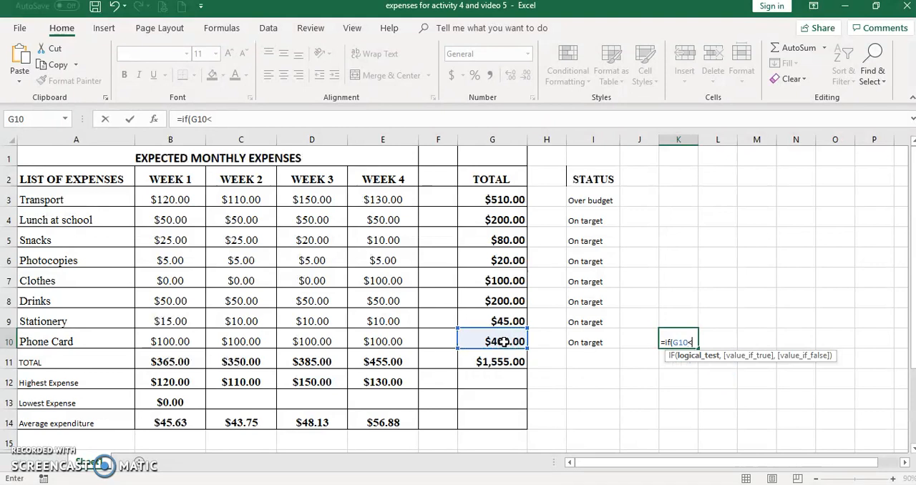
text(500,)
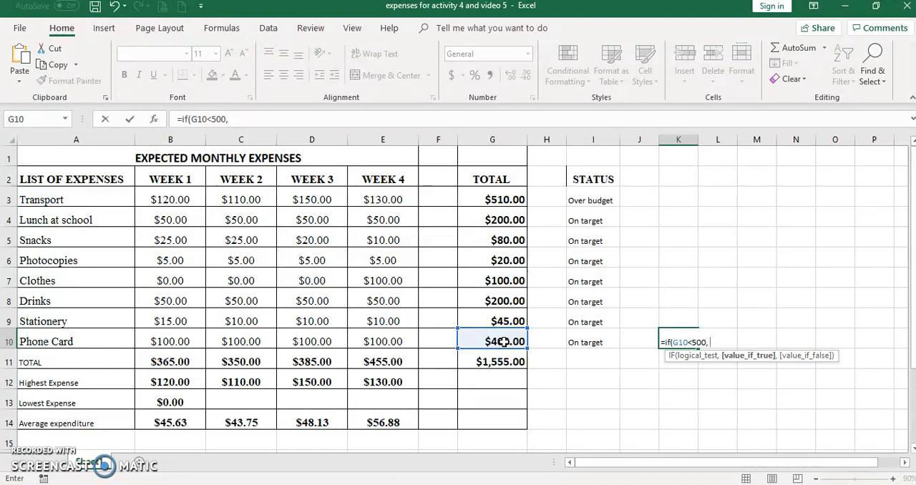
text( G10 )
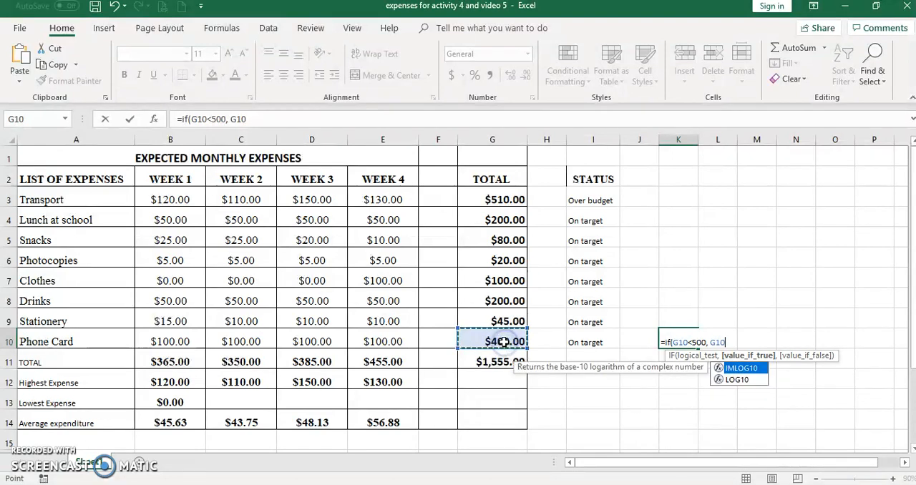
text(+100,)
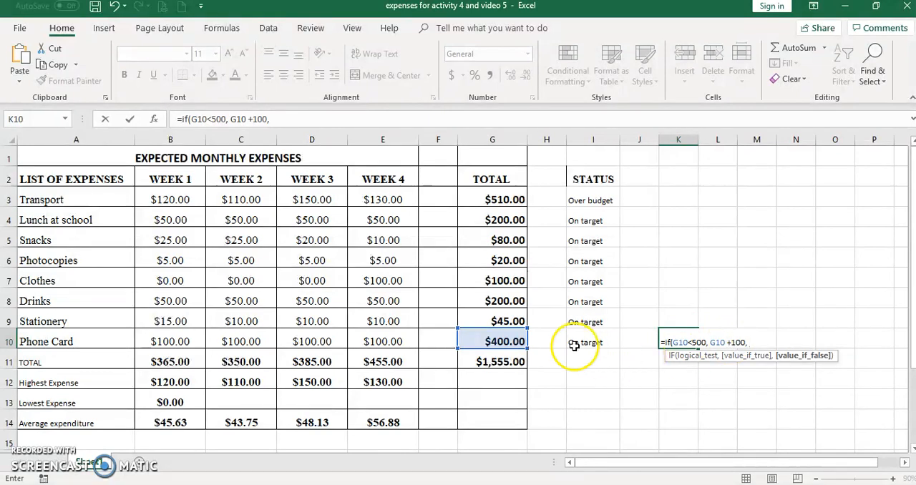
Step: Finish the K10 formula to return G10+100 if true and G10-100 if false, and review it
click(509, 341)
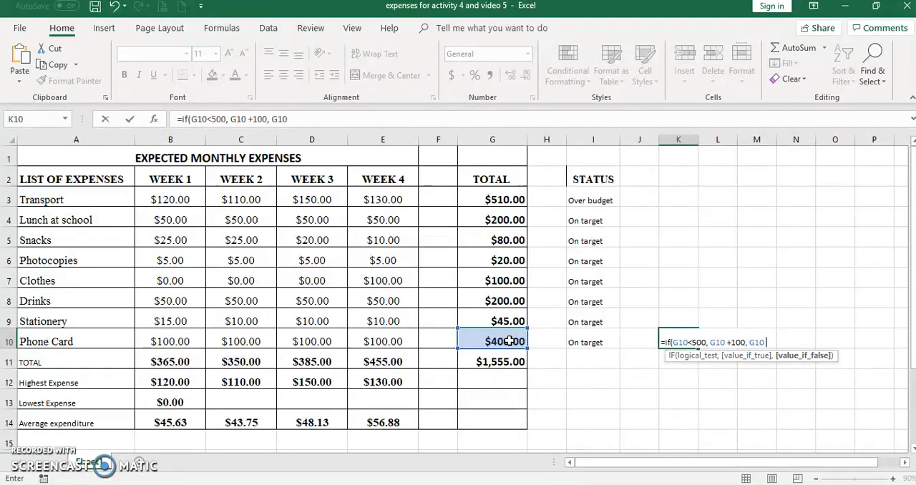
text(-100))
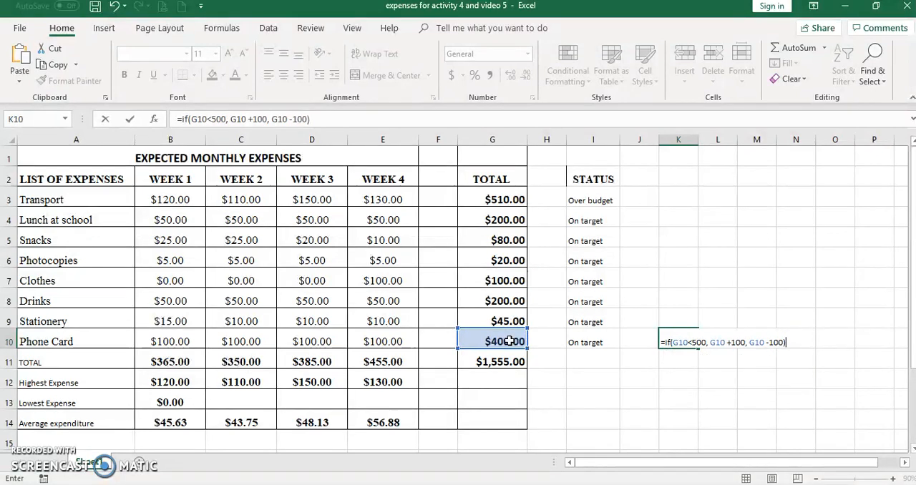
key(Return)
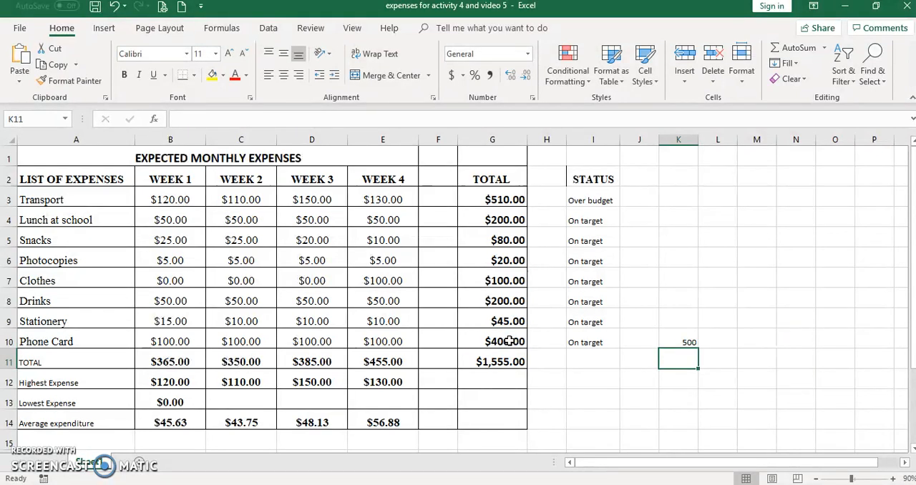
click(683, 341)
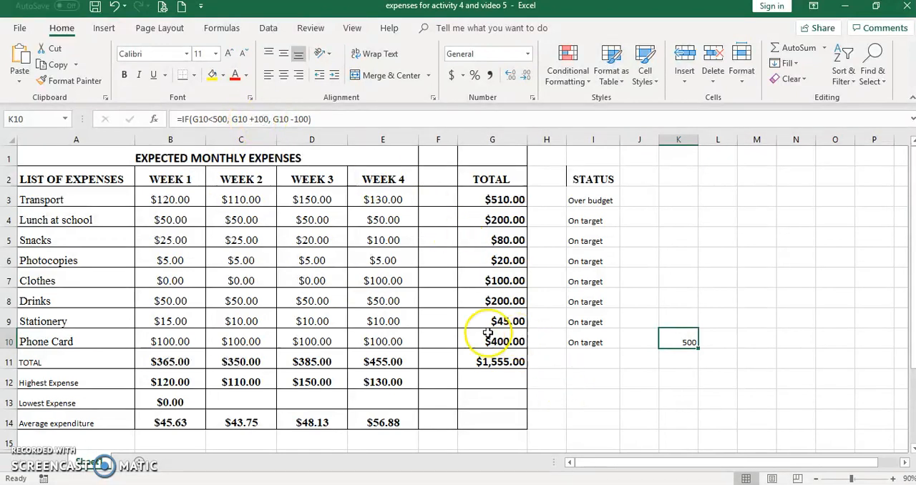
Step: Set the Phone Card expense for week 4 to 200 and check its row total
click(373, 342)
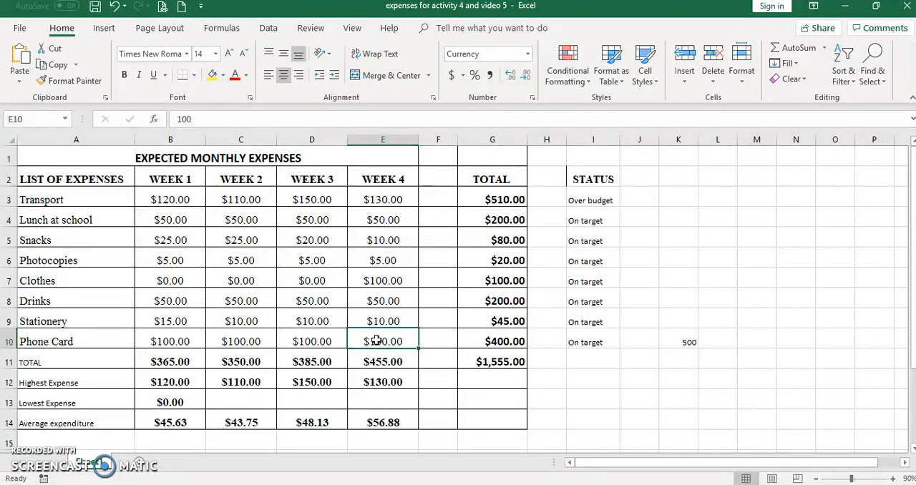
text(200)
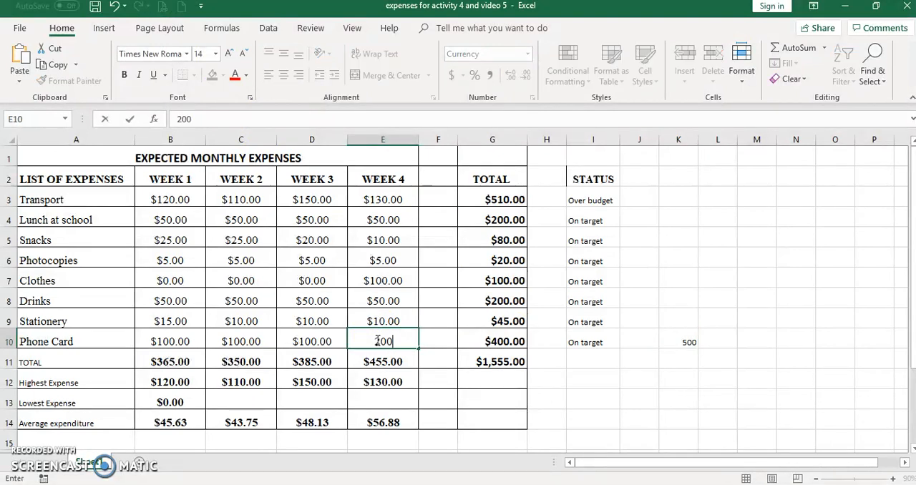
click(458, 402)
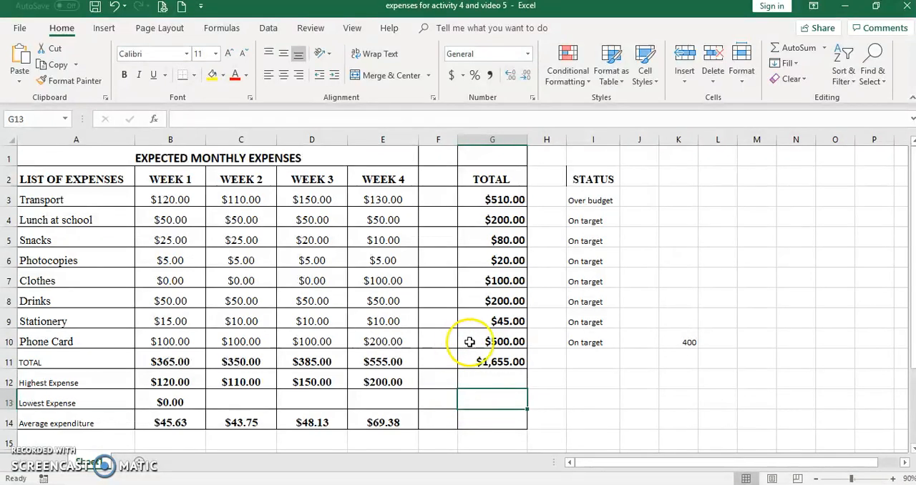
click(505, 342)
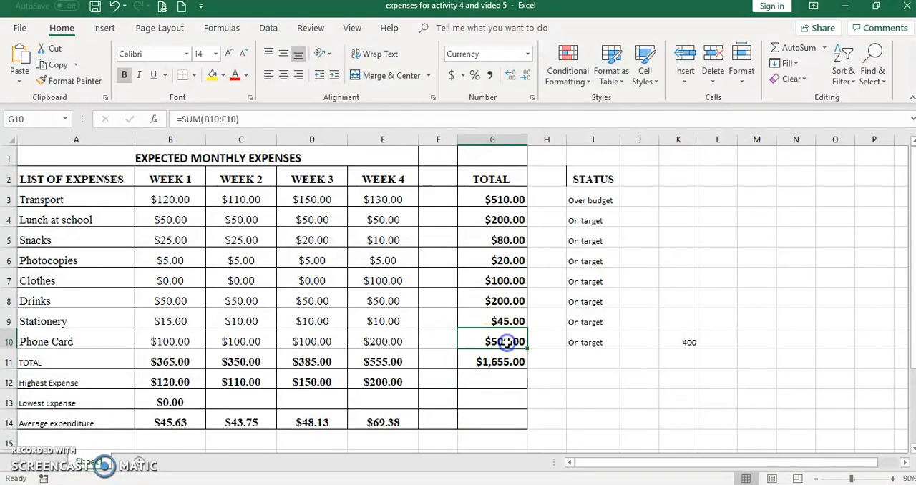
Step: Change the Phone Card expense for week 4 to 250 and check the formula in K10
click(378, 341)
text(200)
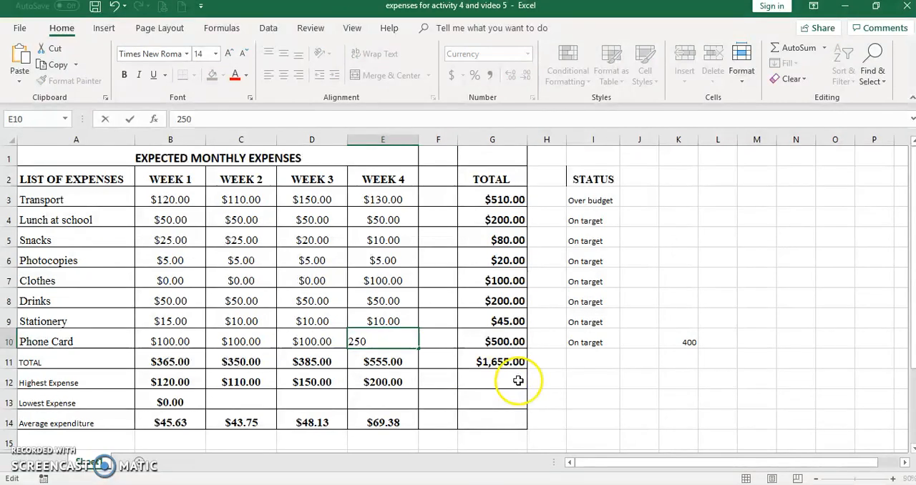
click(605, 380)
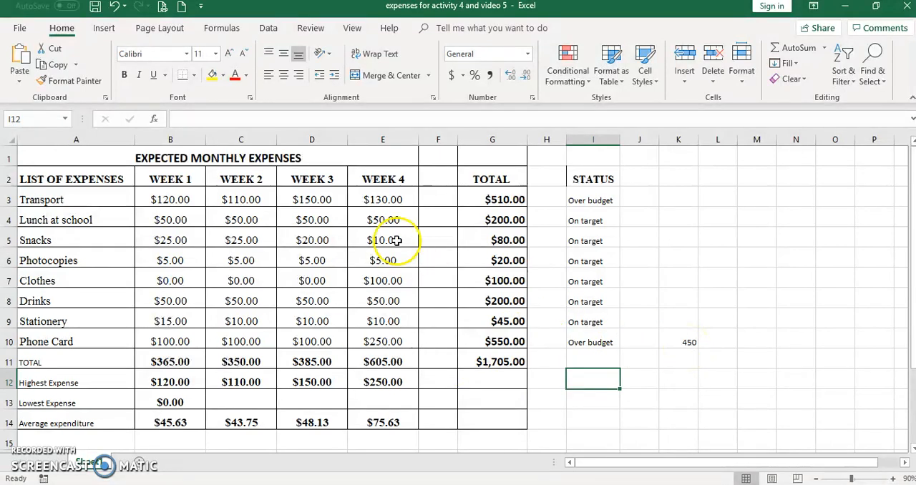
click(676, 345)
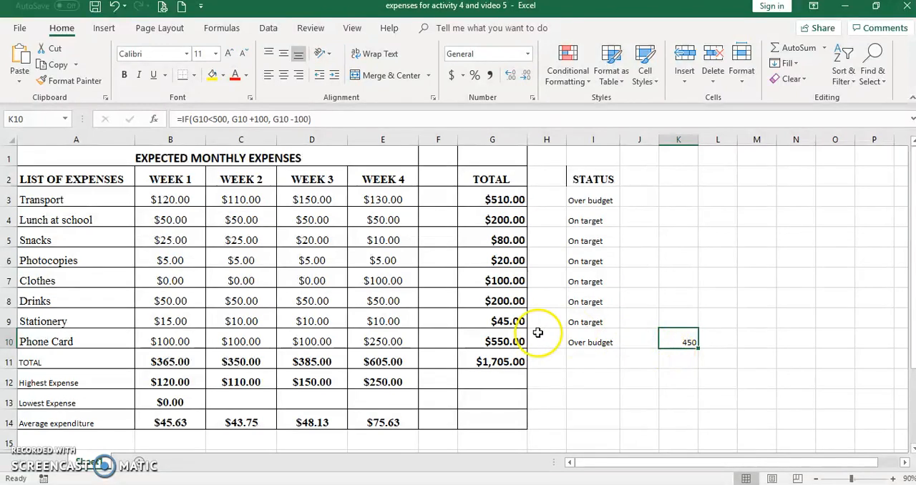
Step: Return the Phone Card expense for week 4 to 100 and recheck the formula in K10
click(377, 343)
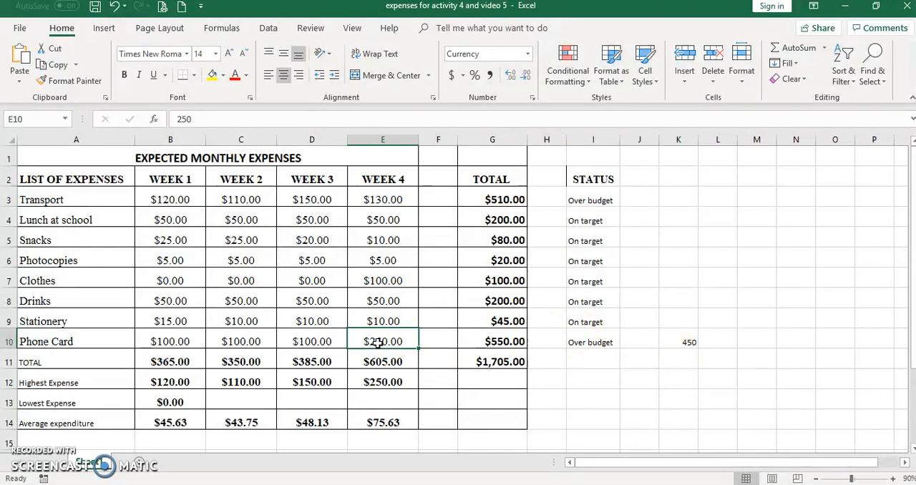
text(1)
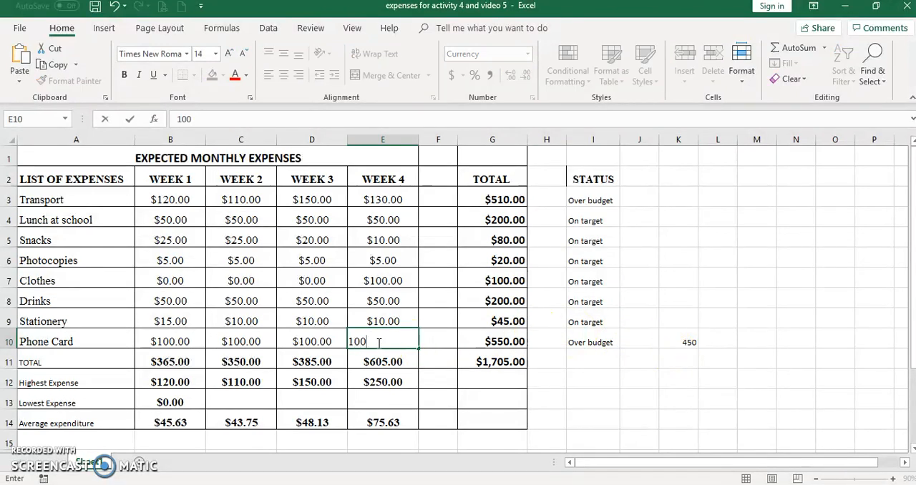
click(628, 372)
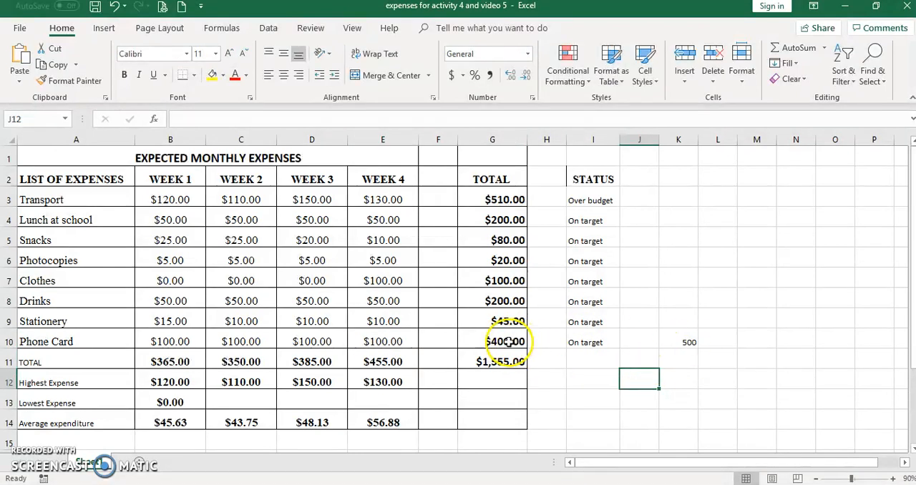
click(688, 343)
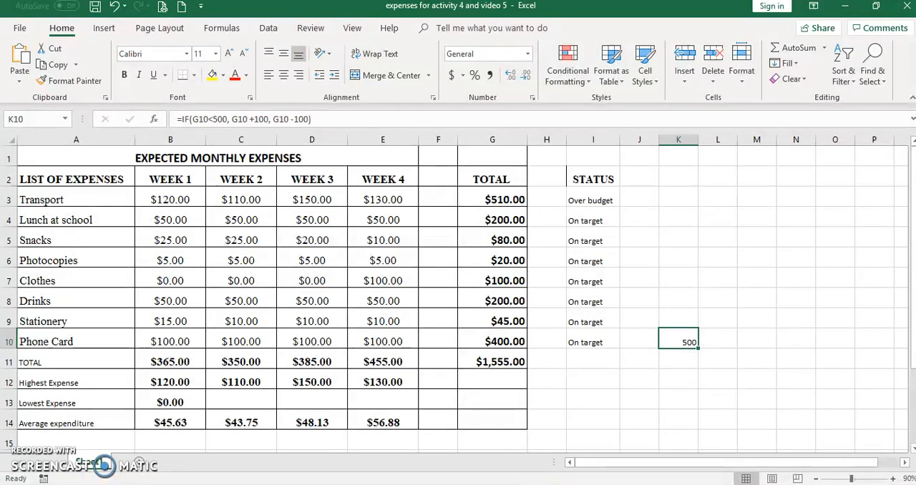
Step: Switch to the presentation slide explaining the IF function
click(518, 458)
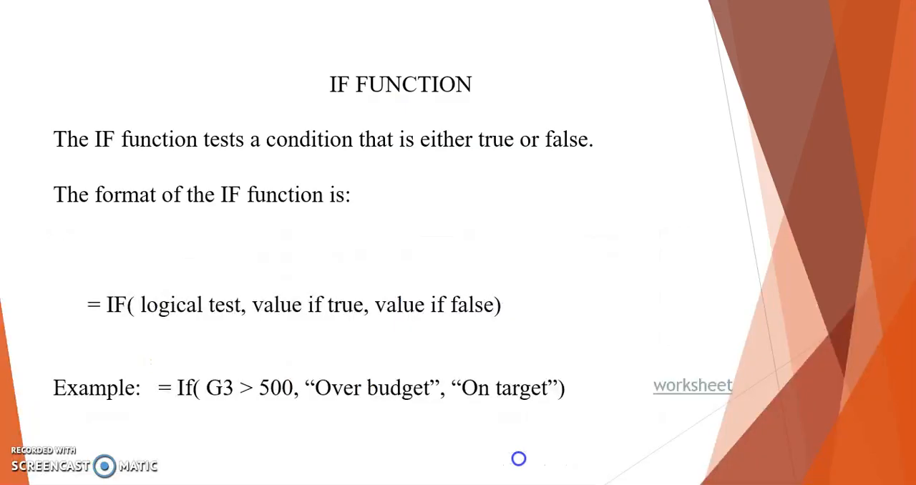